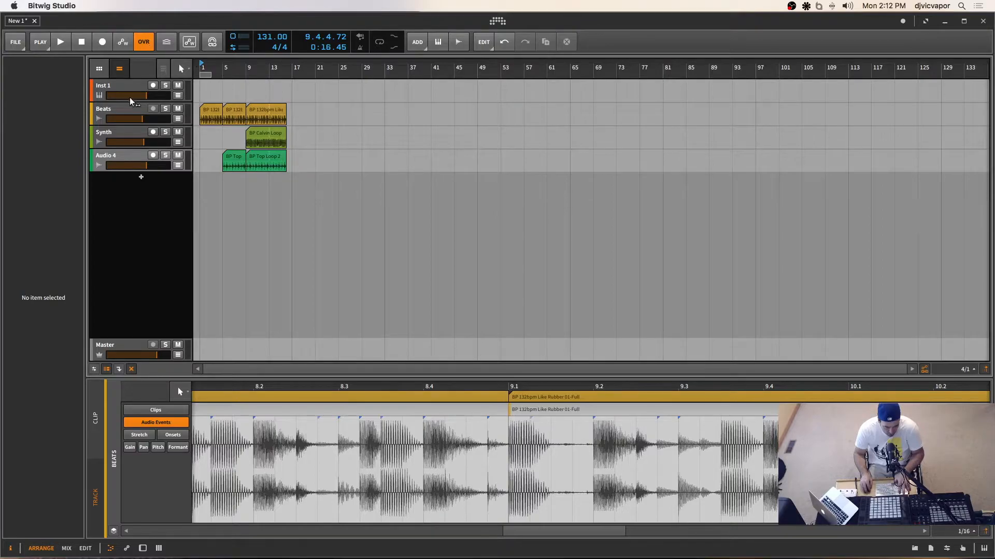
Step: Create a new empty project alongside the open arrangement project
mouse_move(129, 99)
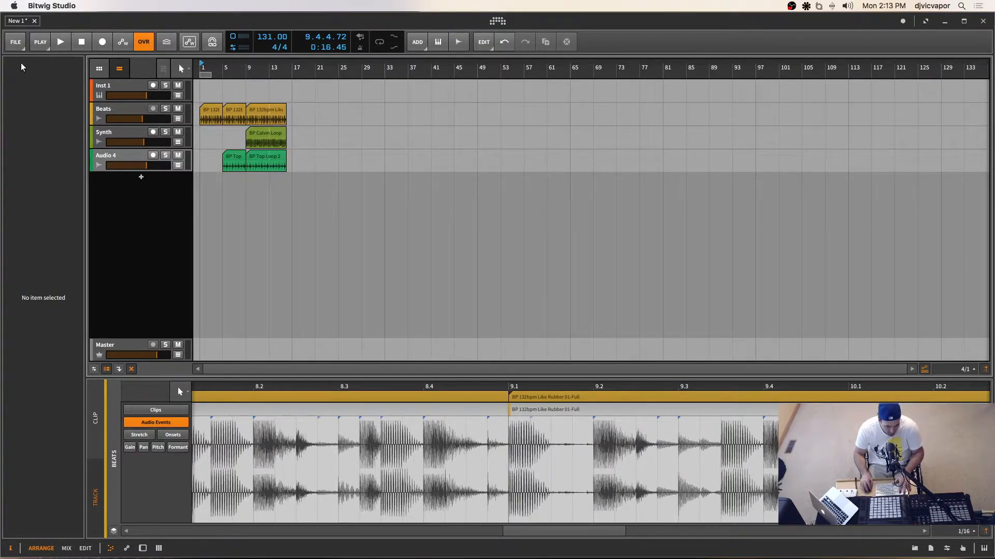
left_click(20, 46)
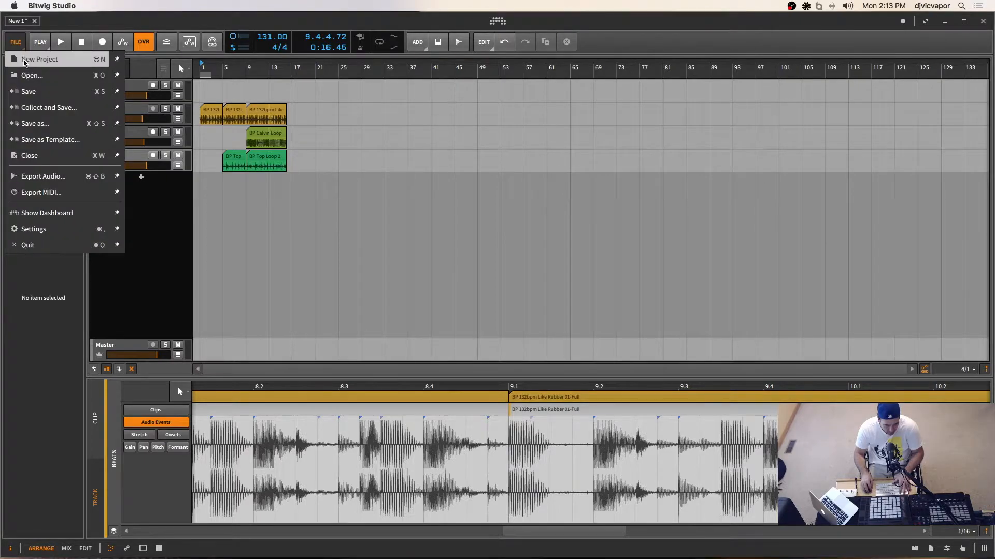
left_click(27, 67)
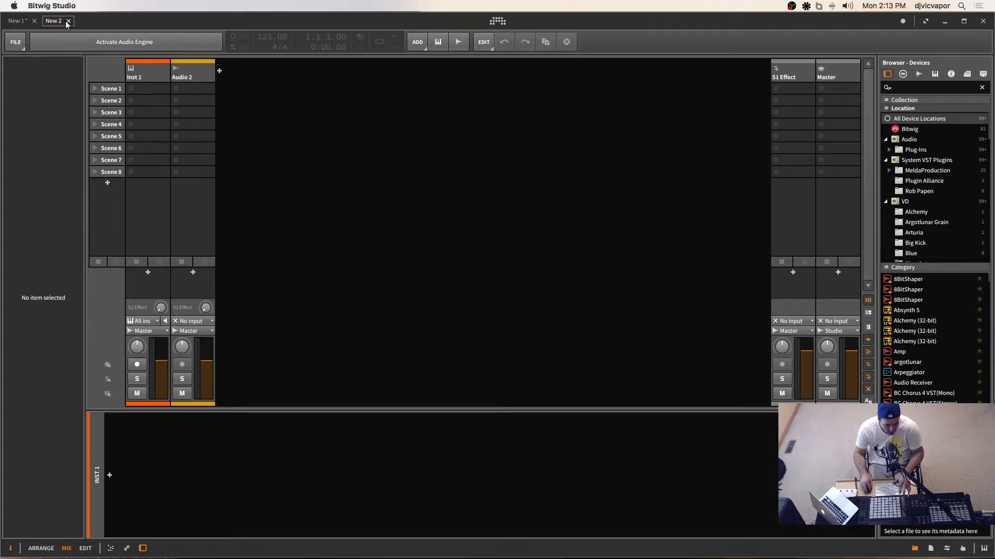
Step: Switch back and forth between the New 1 and New 2 projects to compare them, ending in New 2
left_click(22, 21)
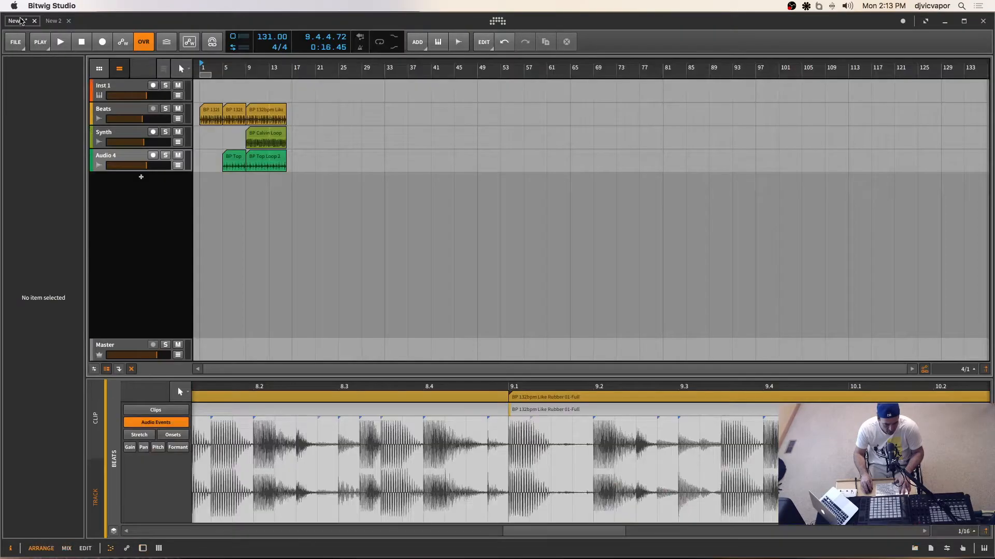
left_click(51, 22)
left_click(25, 23)
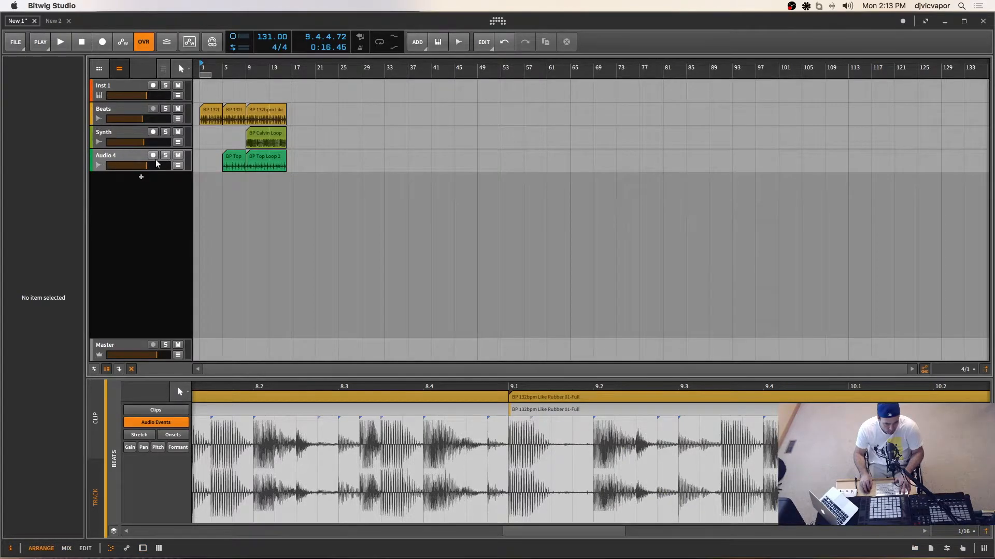
left_click(53, 20)
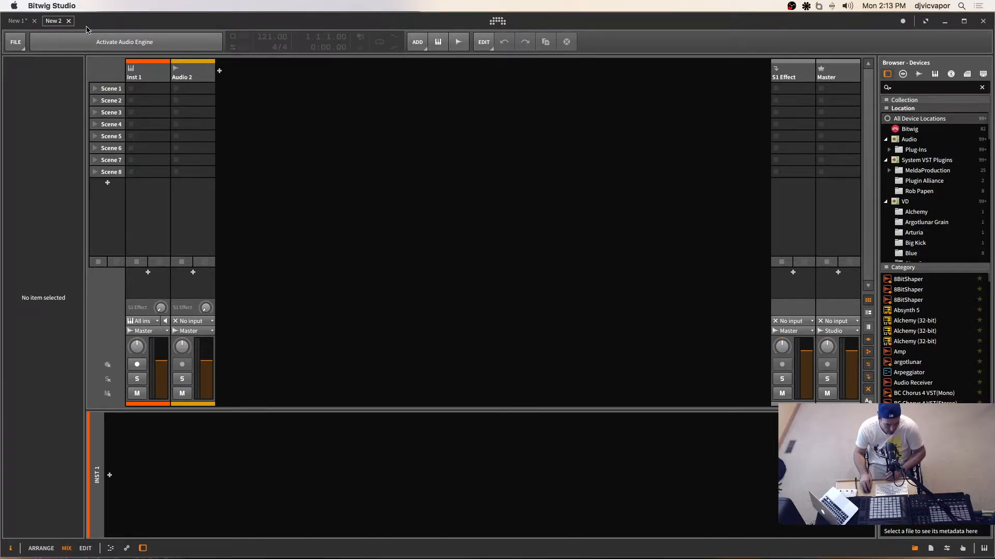
left_click(26, 20)
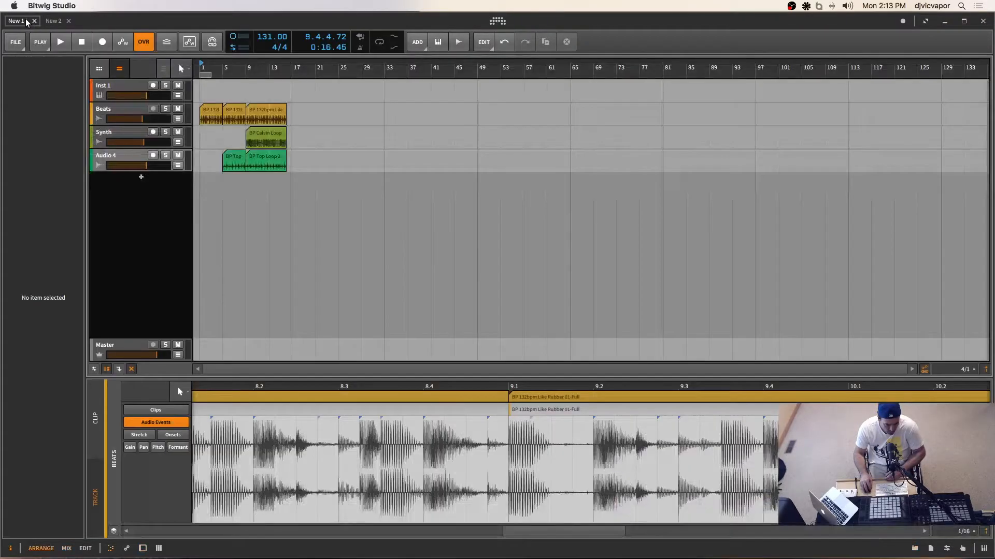
left_click(54, 21)
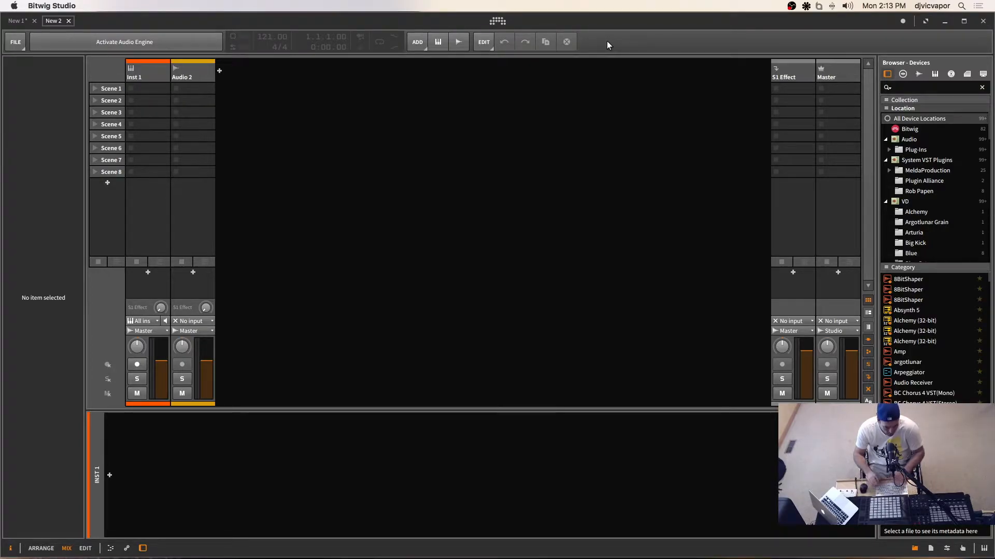
Step: Activate the audio engine for the New 2 project and select its Inst 1 track
left_click(157, 46)
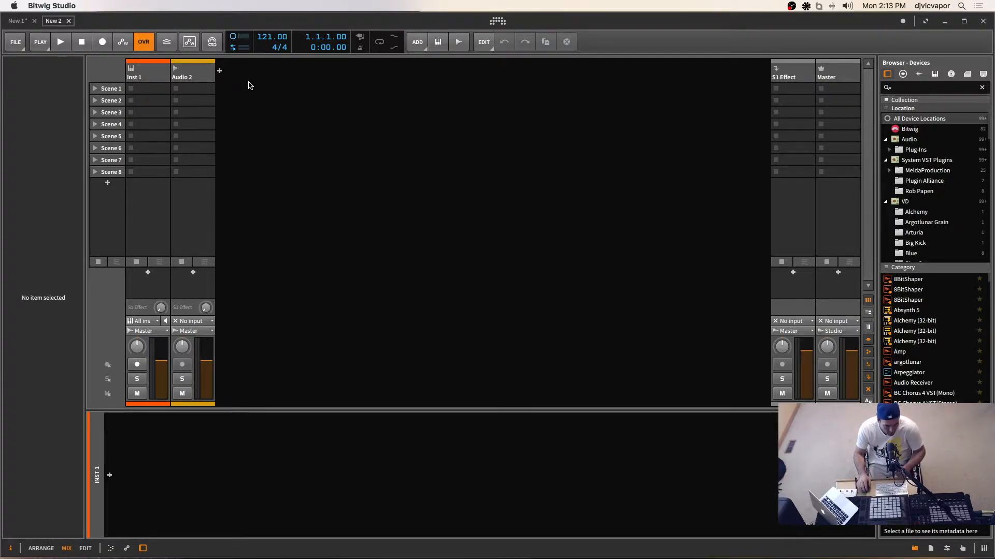
left_click(15, 22)
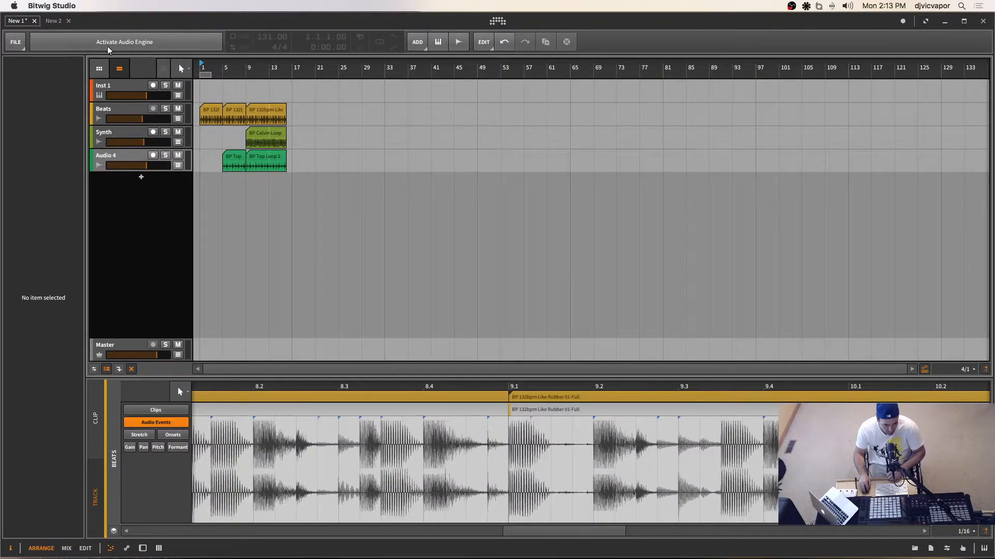
left_click(61, 23)
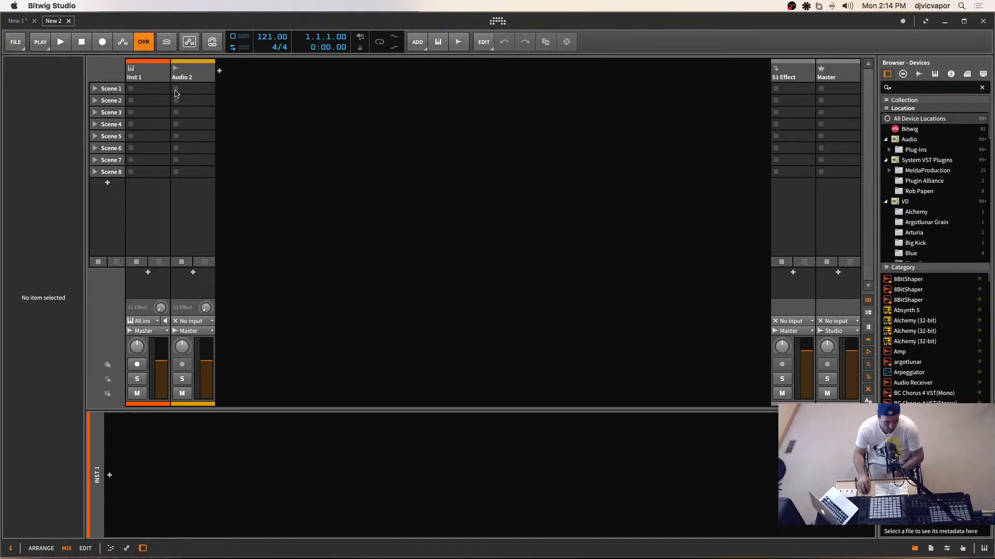
left_click(156, 79)
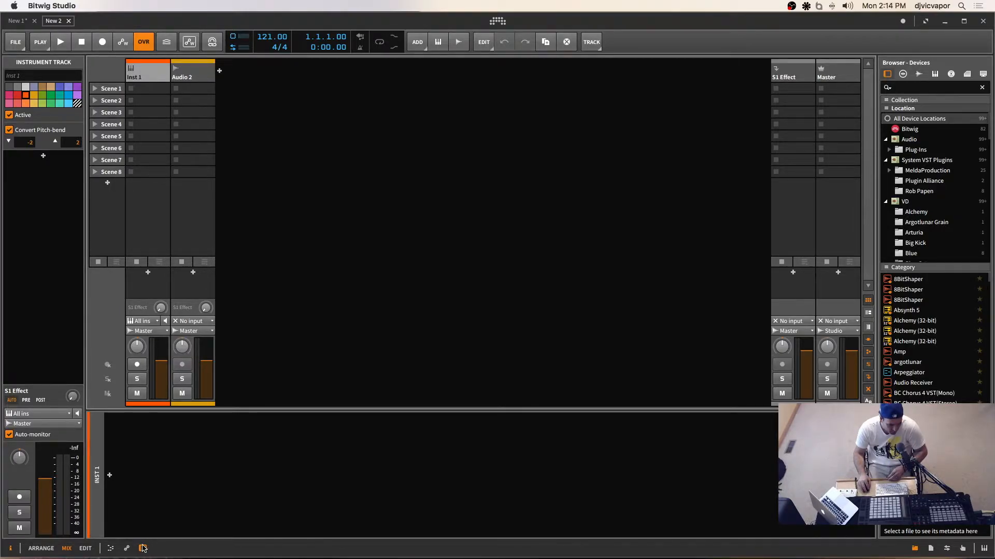
left_click(110, 476)
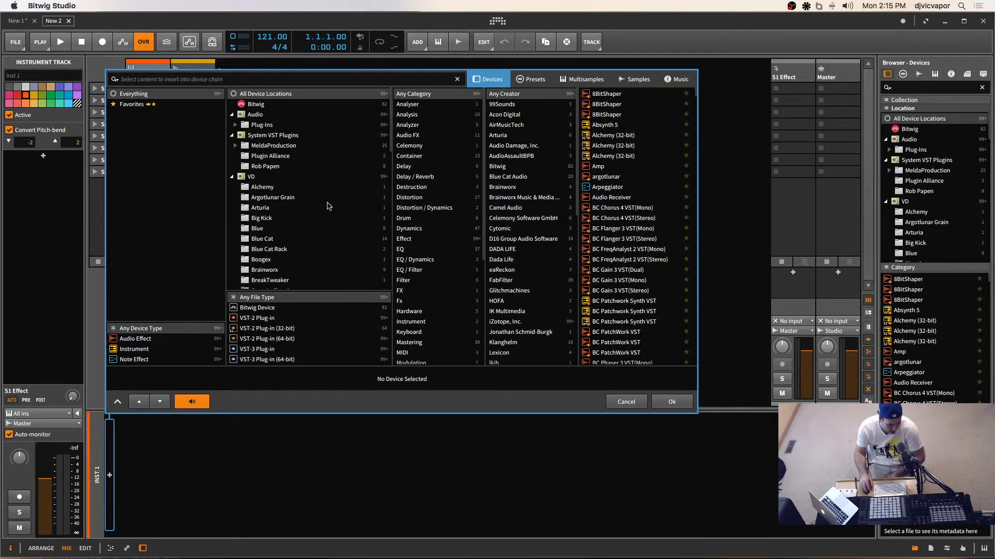
left_click(141, 350)
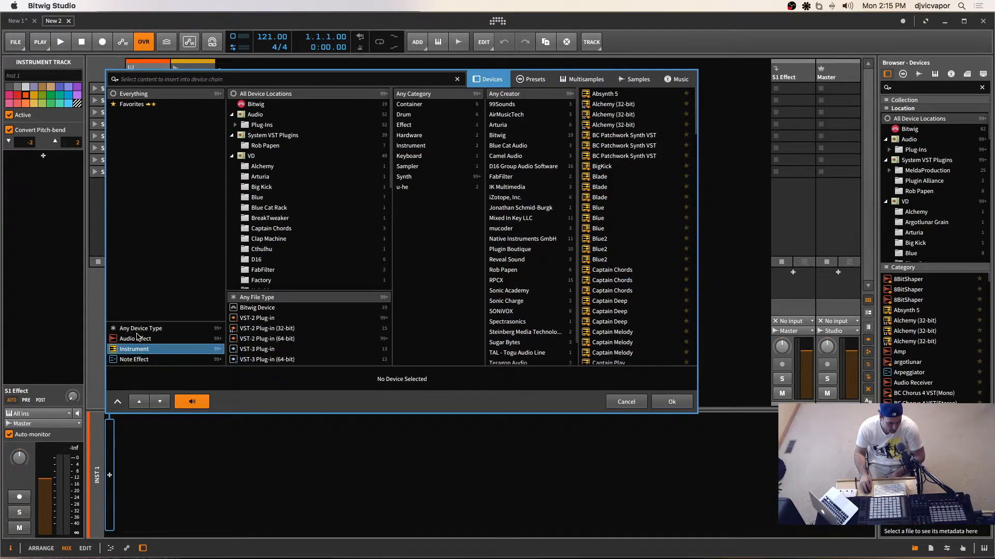
left_click(259, 309)
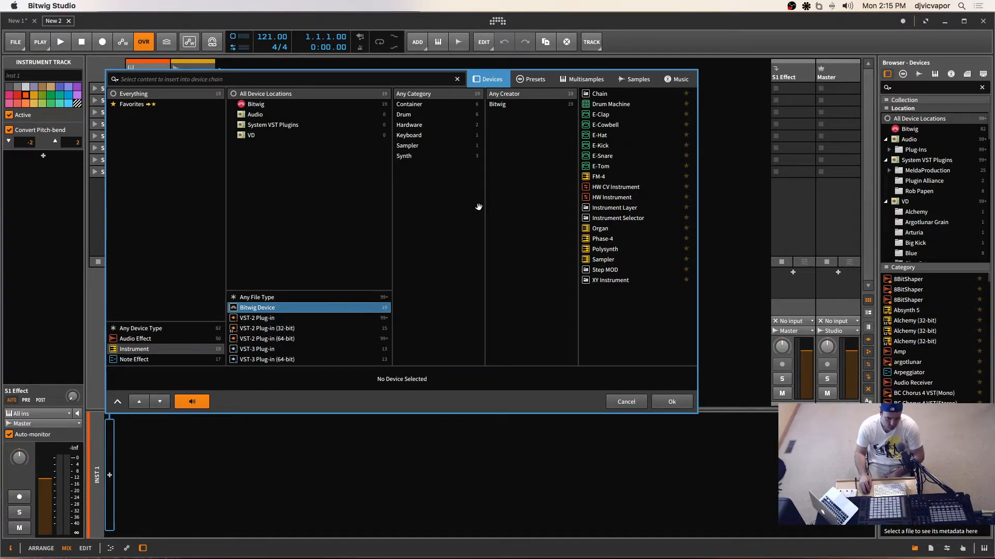
left_click(610, 105)
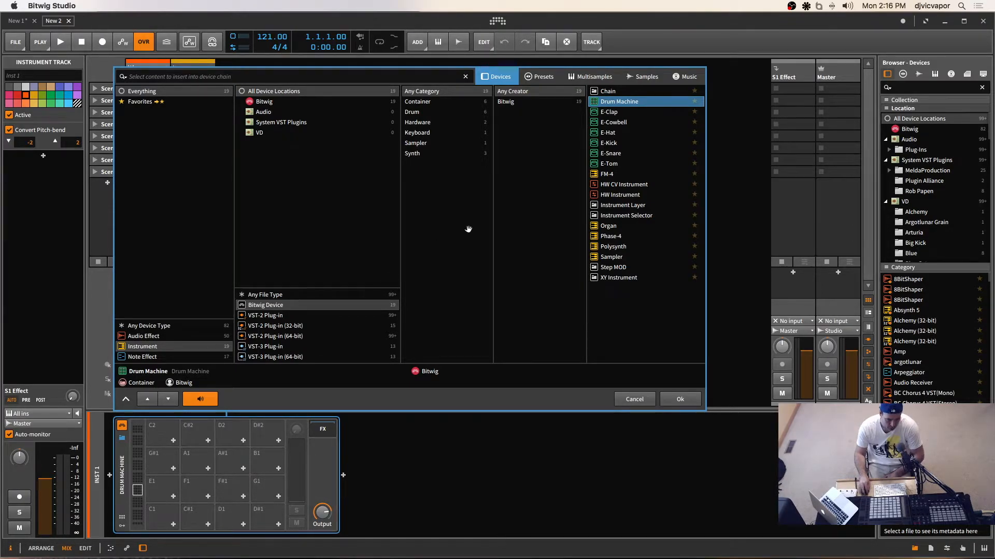
left_click(427, 102)
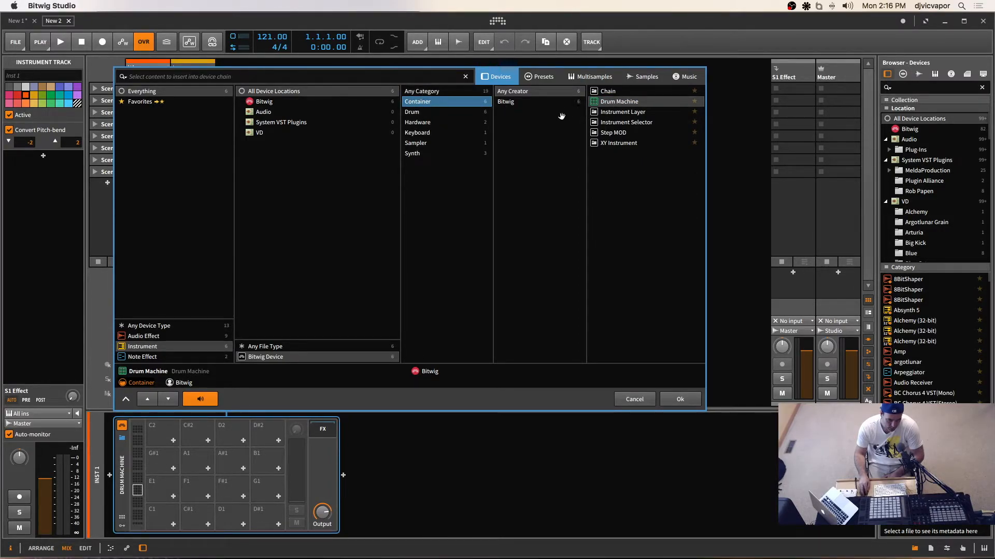
left_click(419, 111)
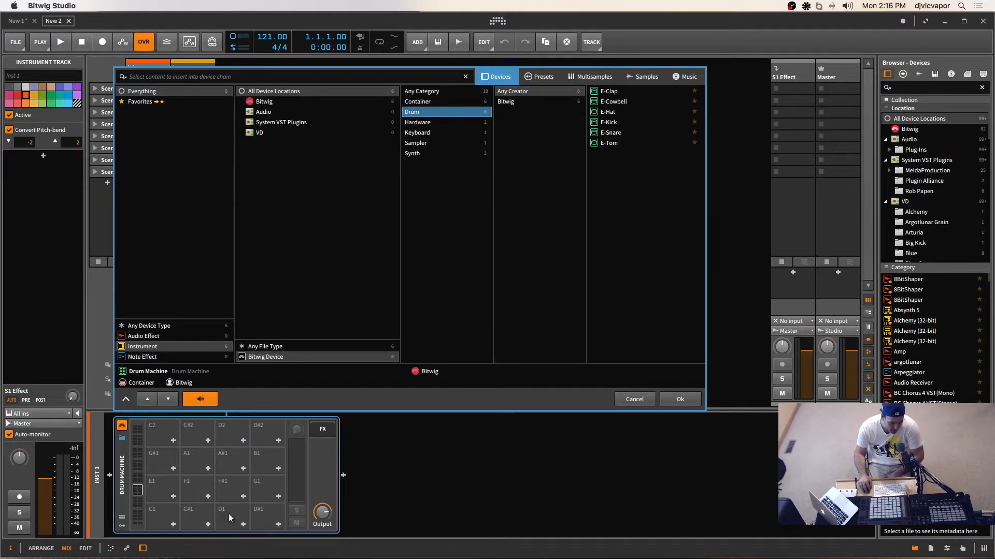
left_click(416, 102)
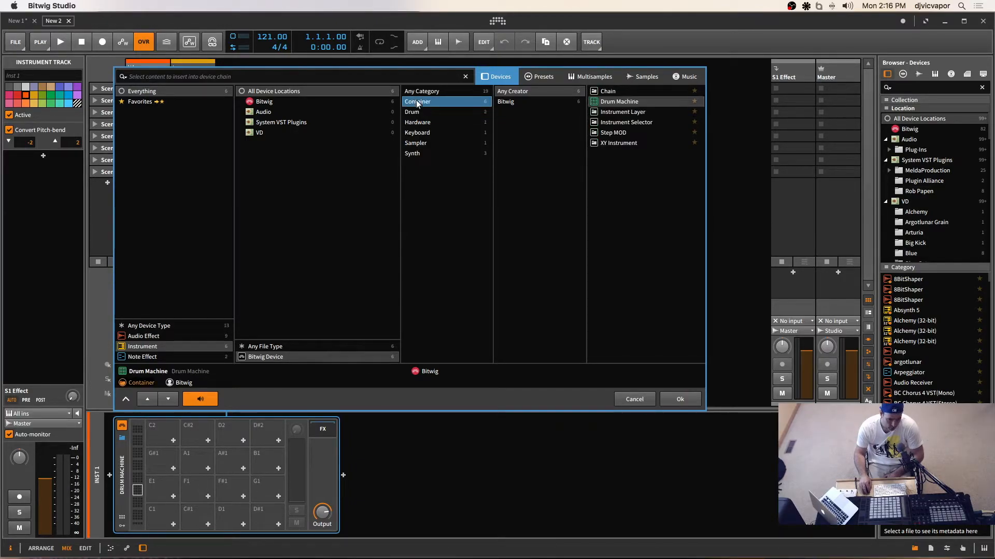
left_click(618, 104)
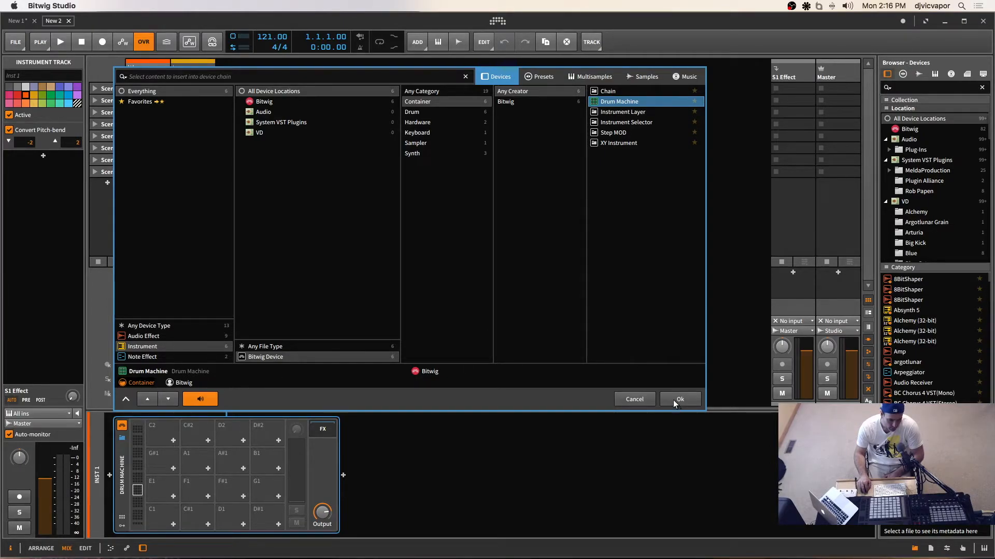
left_click(544, 79)
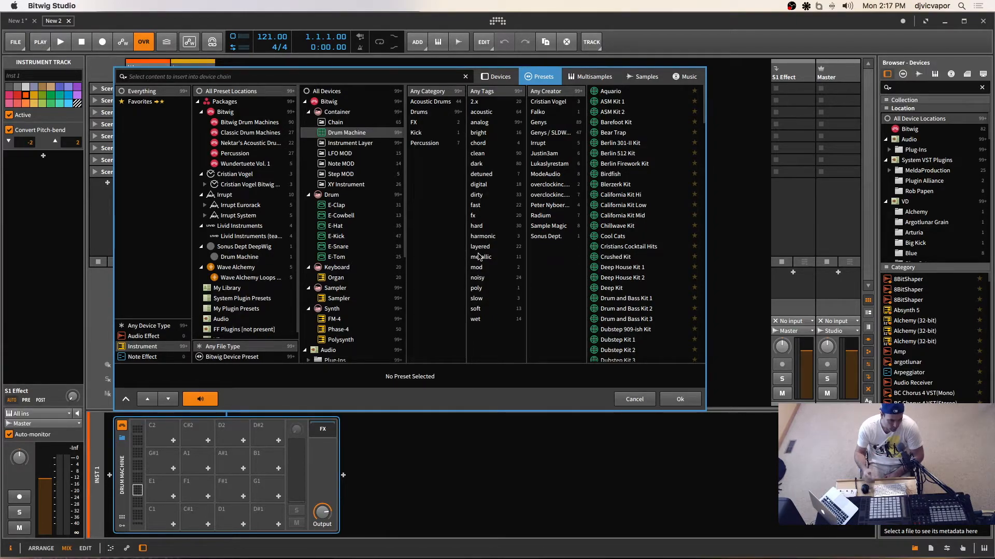
left_click(607, 100)
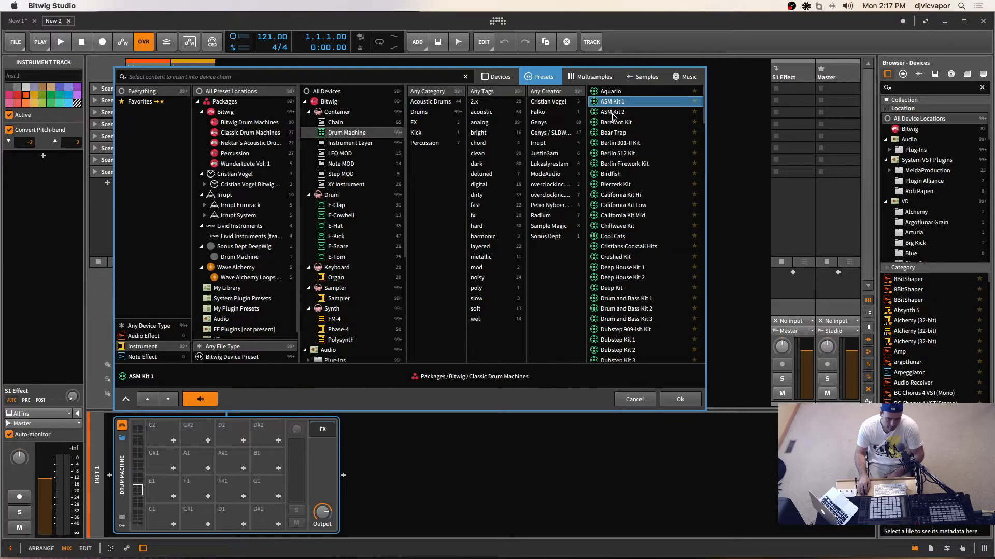
left_click(613, 114)
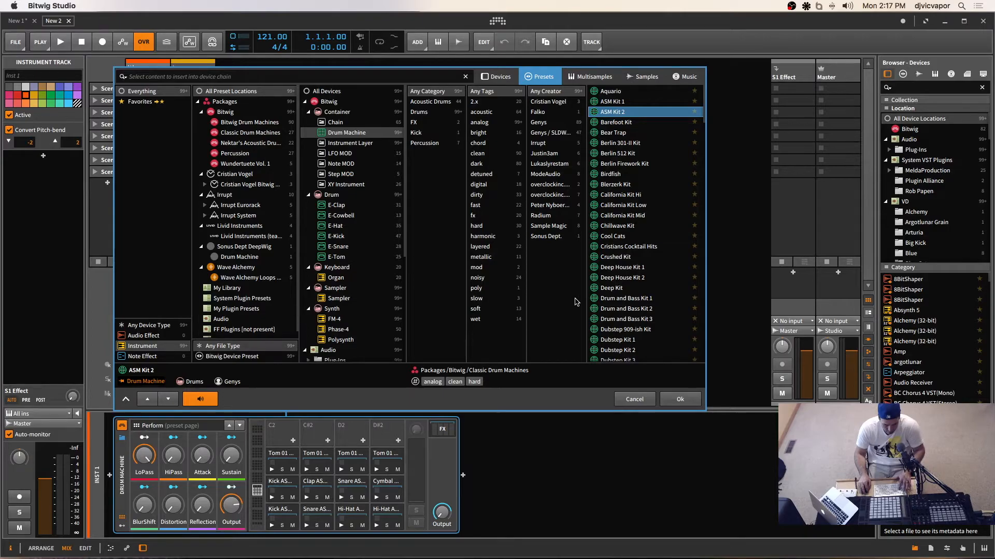
key("Tab")
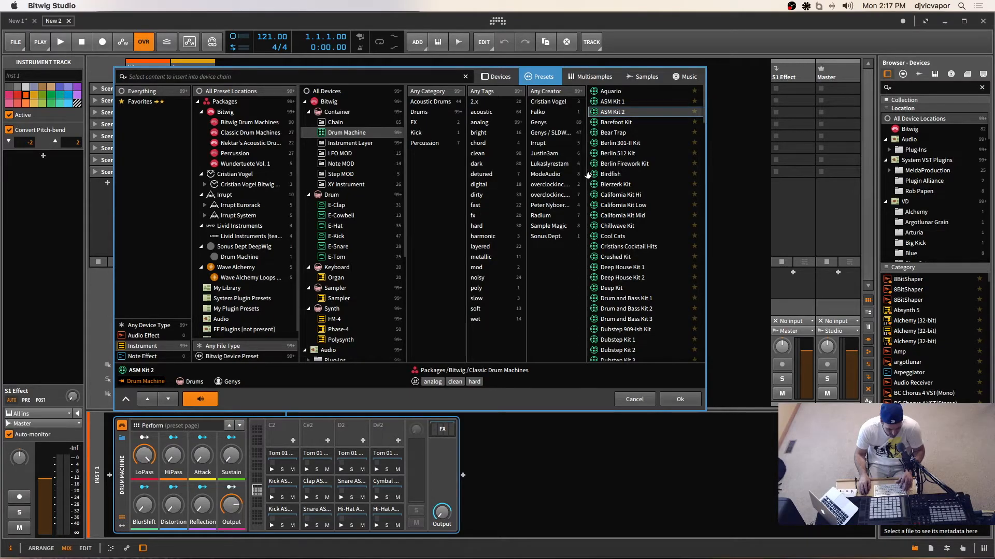
type("ff")
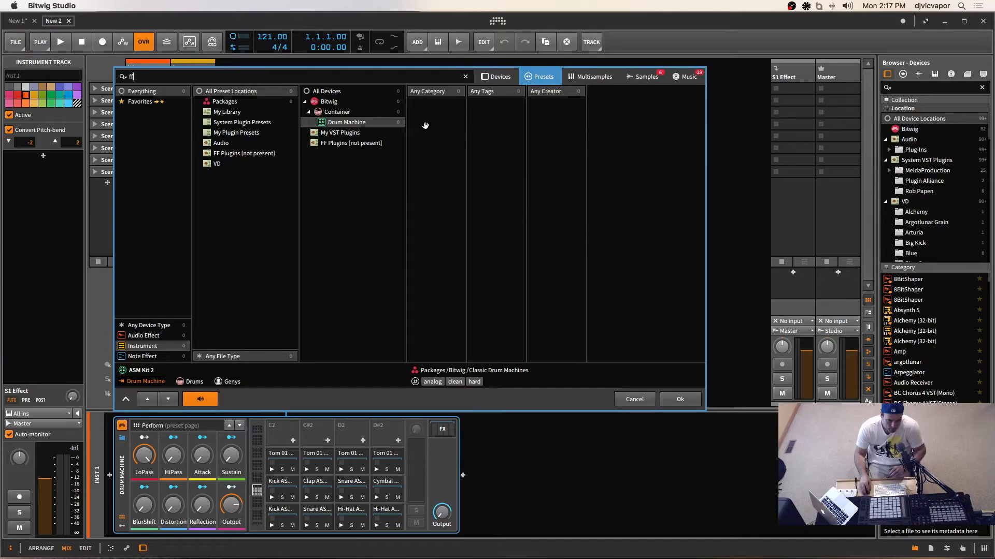
left_click(325, 124)
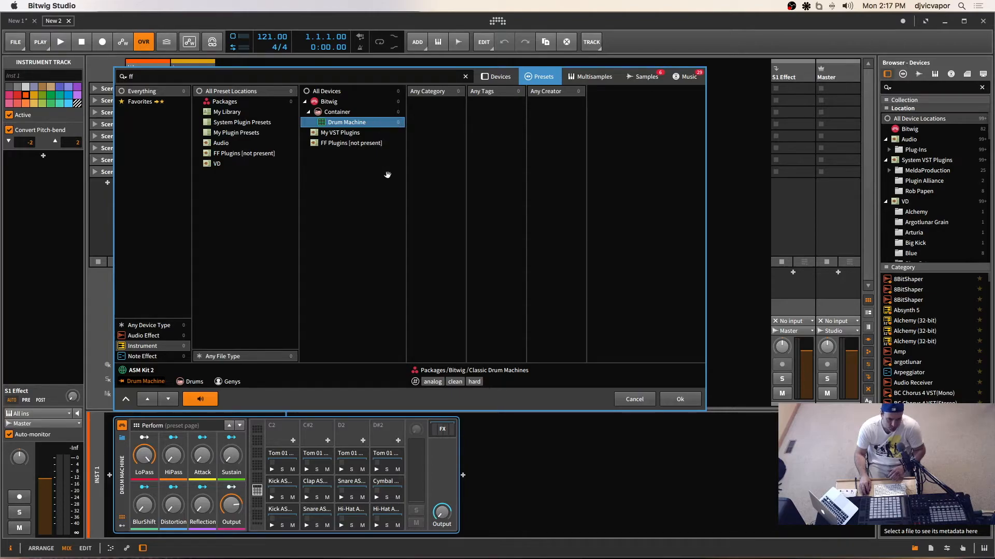
left_click(634, 399)
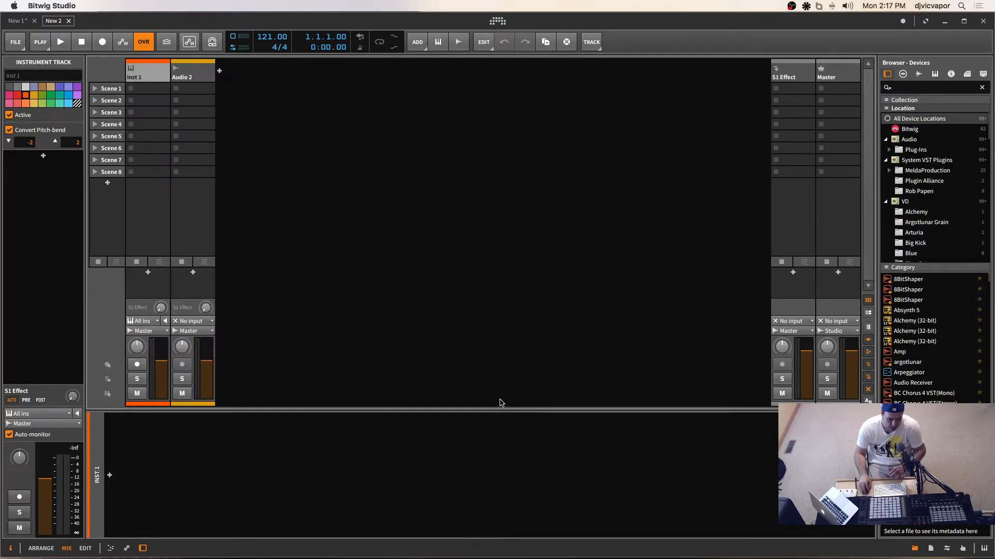
Step: Browse devices for the Inst 1 device chain, filter to Bitwig instruments in the Container category, and choose Drum Machine
left_click(109, 476)
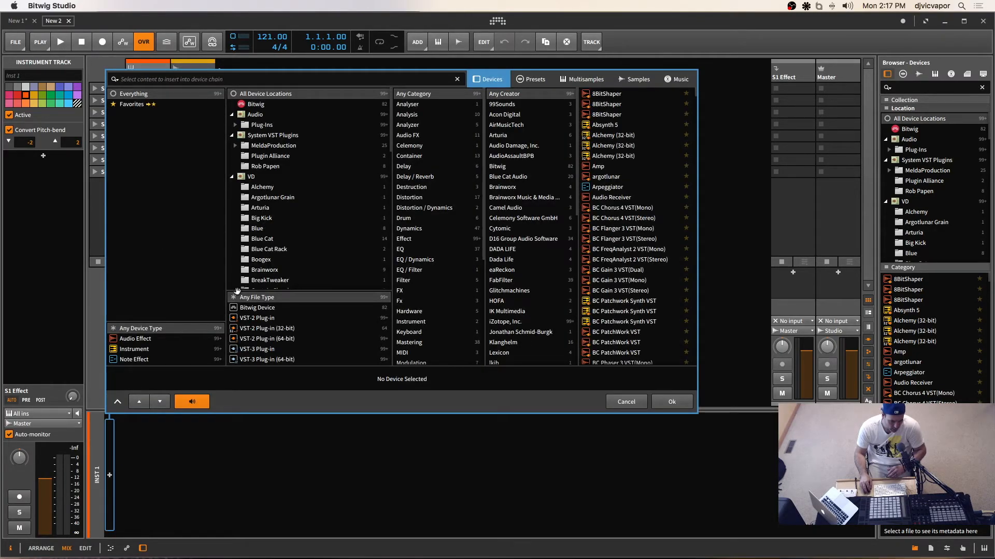
left_click(151, 340)
left_click(147, 349)
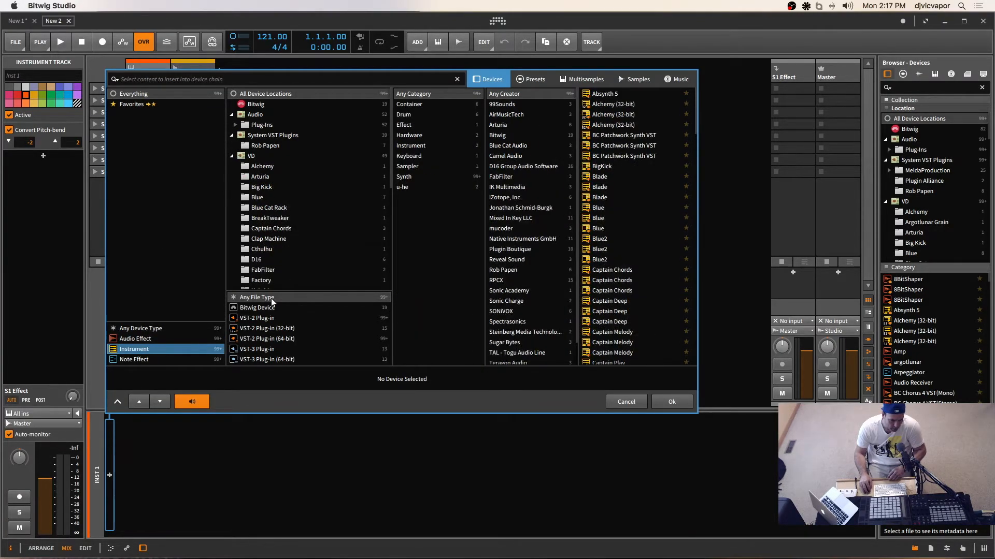
left_click(265, 308)
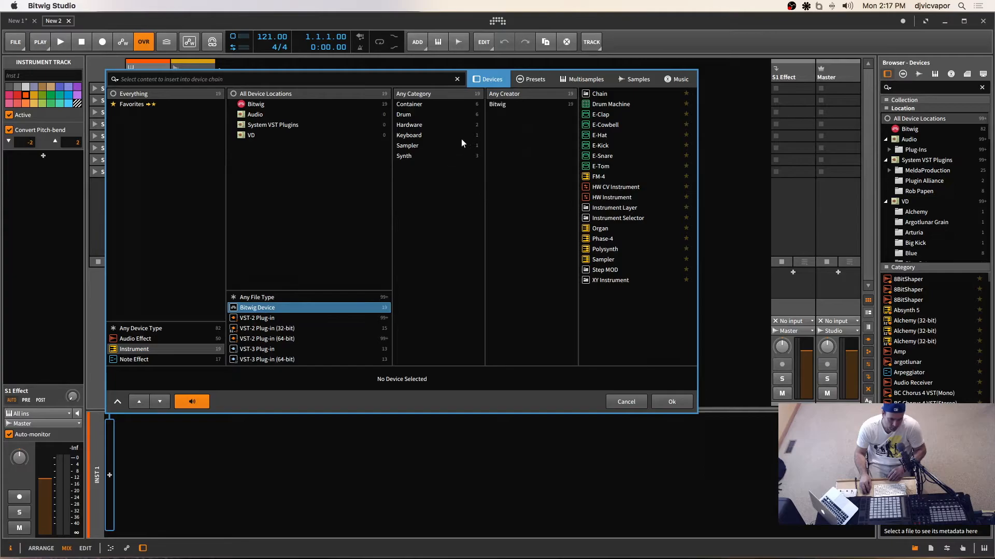
left_click(424, 105)
left_click(614, 104)
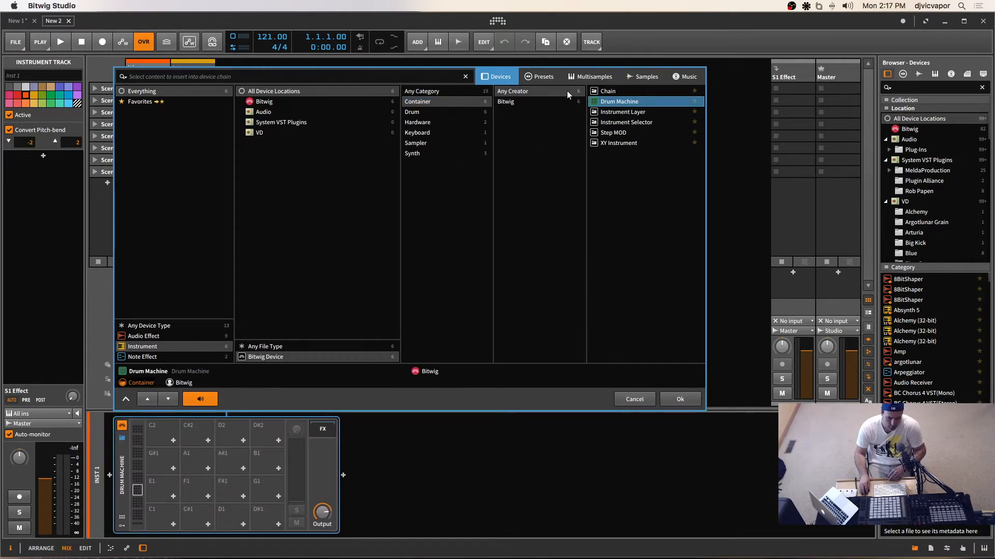
Step: Load the Deep House Kit 2 preset for the Drum Machine onto the instrument track
left_click(546, 78)
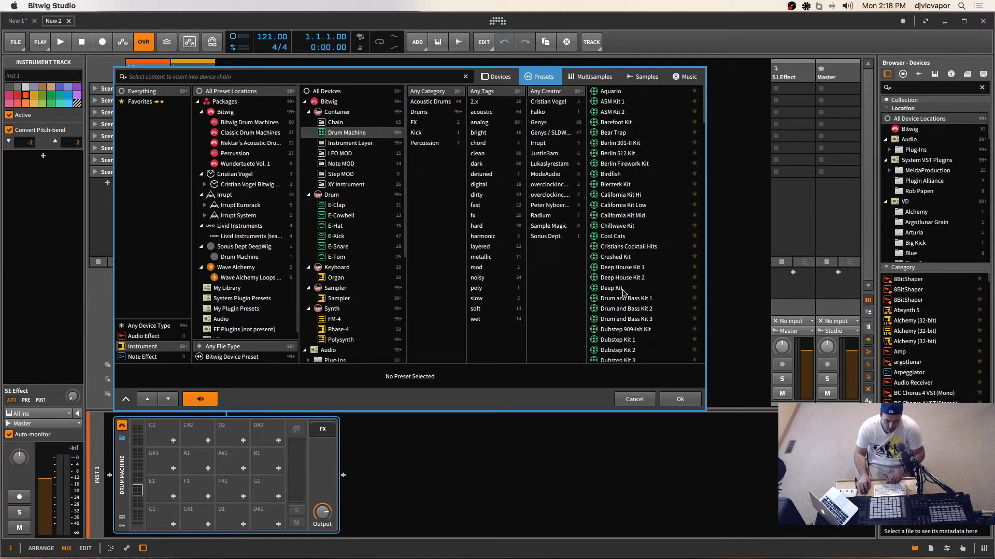
scroll(621, 235, "down", 1)
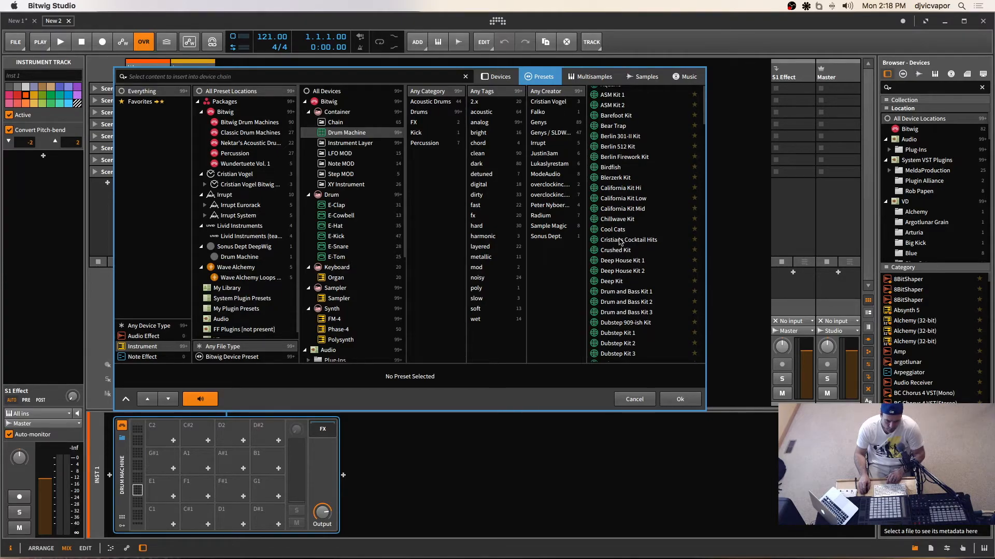
left_click(612, 275)
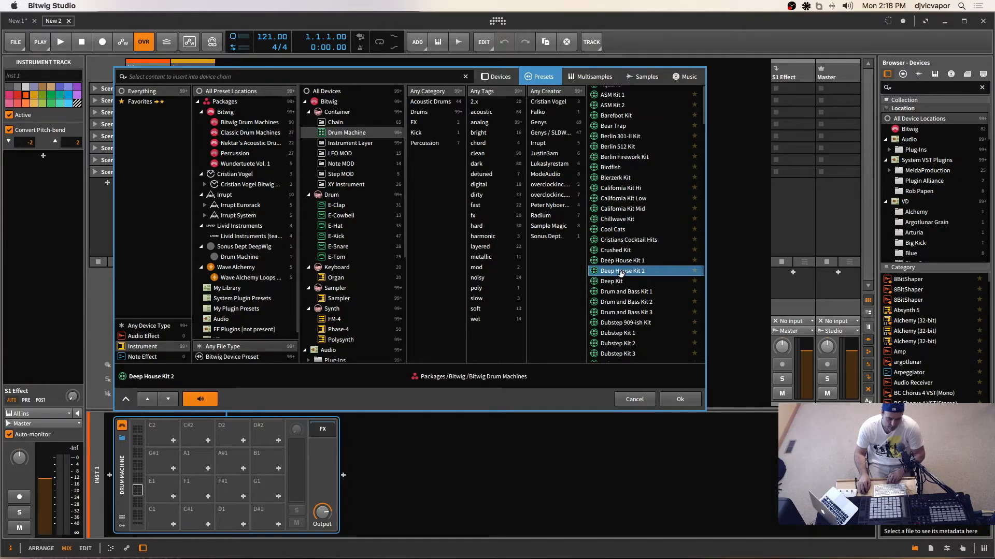
left_click(679, 399)
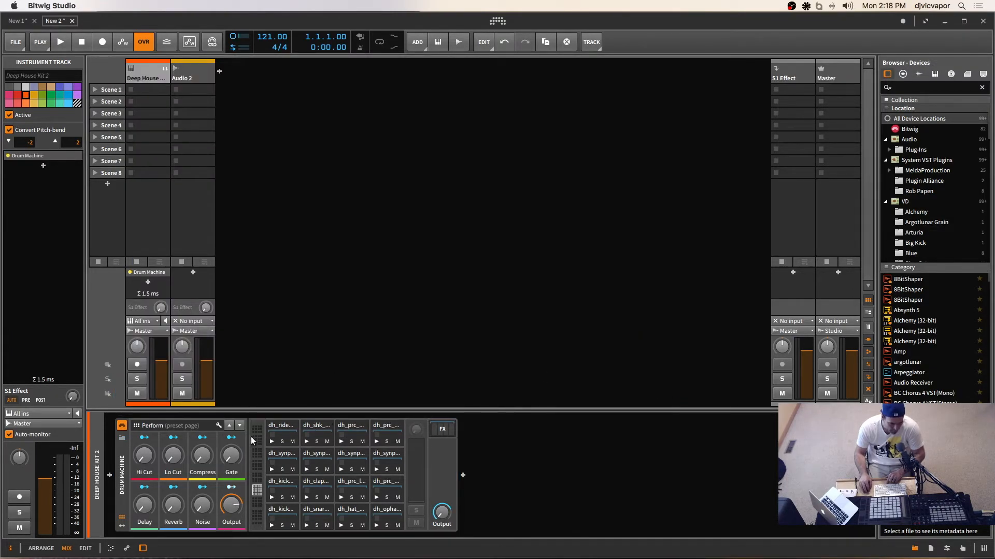
Step: Audition the Drum Machine's lowest kick pad, the snare and clap pads, and the dh_synp pad above the clap
left_click(272, 526)
left_click(272, 528)
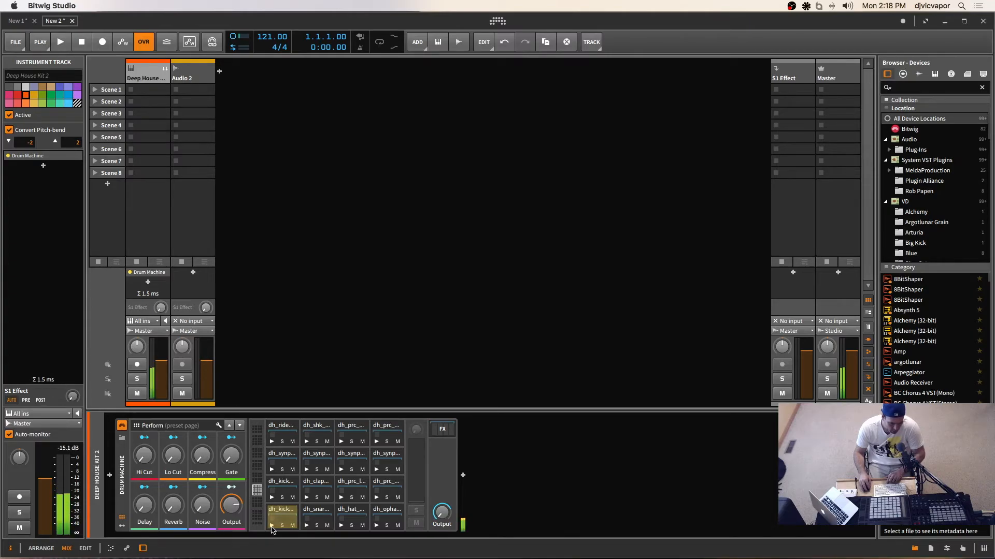
left_click(306, 526)
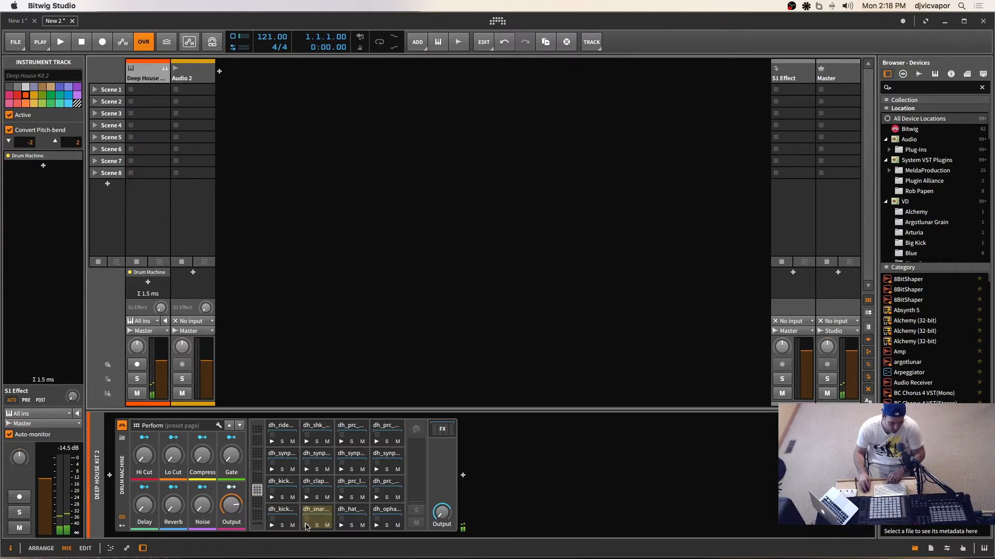
left_click(307, 498)
left_click(307, 470)
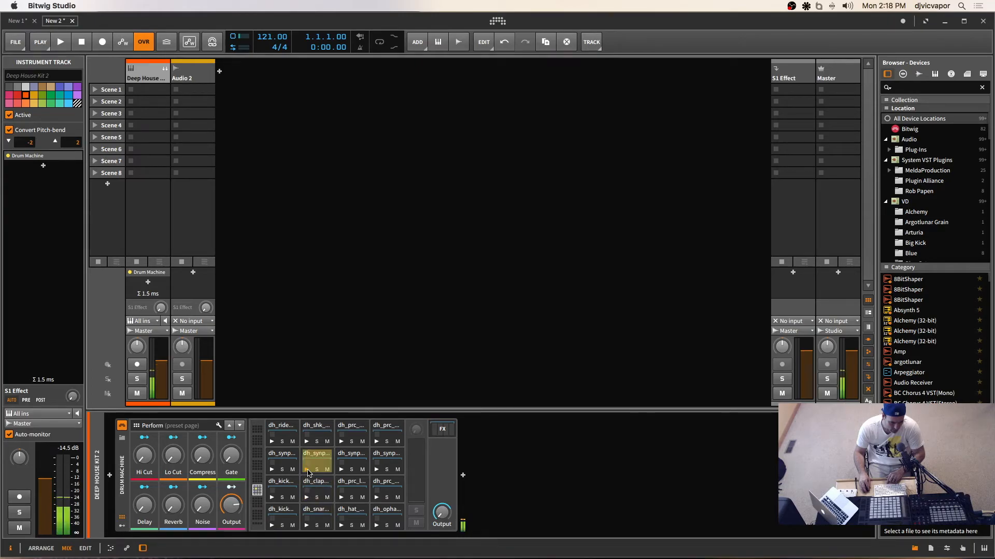
Step: Inspect the Sampler on the lowest kick pad, and view the Drum Machine's E2 to G3 pad bank before returning to the kit's sample pads
left_click(284, 510)
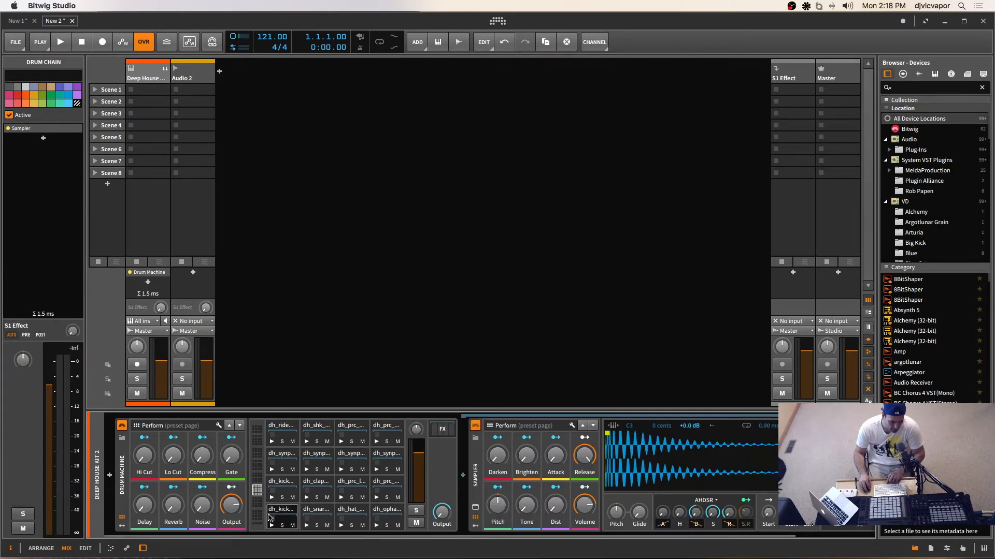
left_click_drag(285, 536, 383, 552)
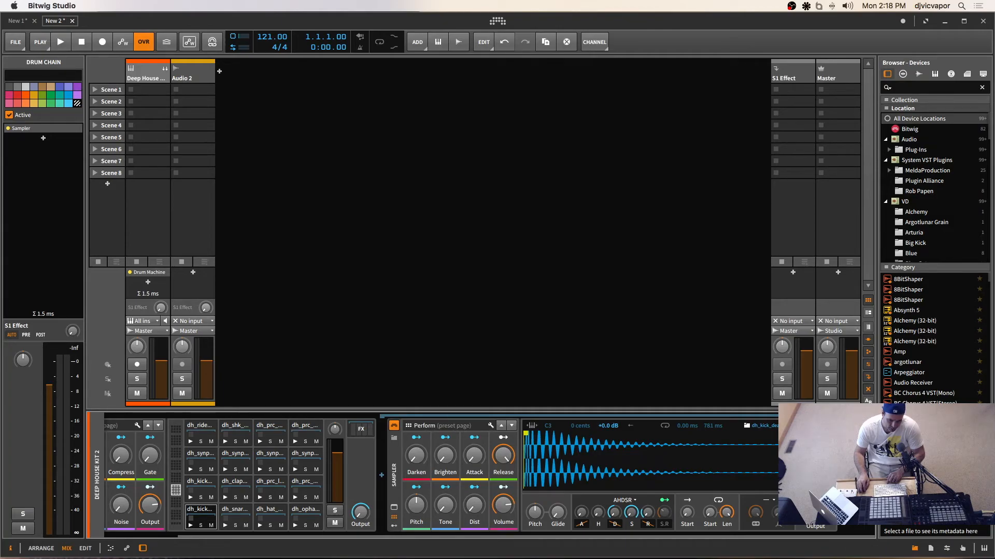
left_click_drag(489, 536, 426, 527)
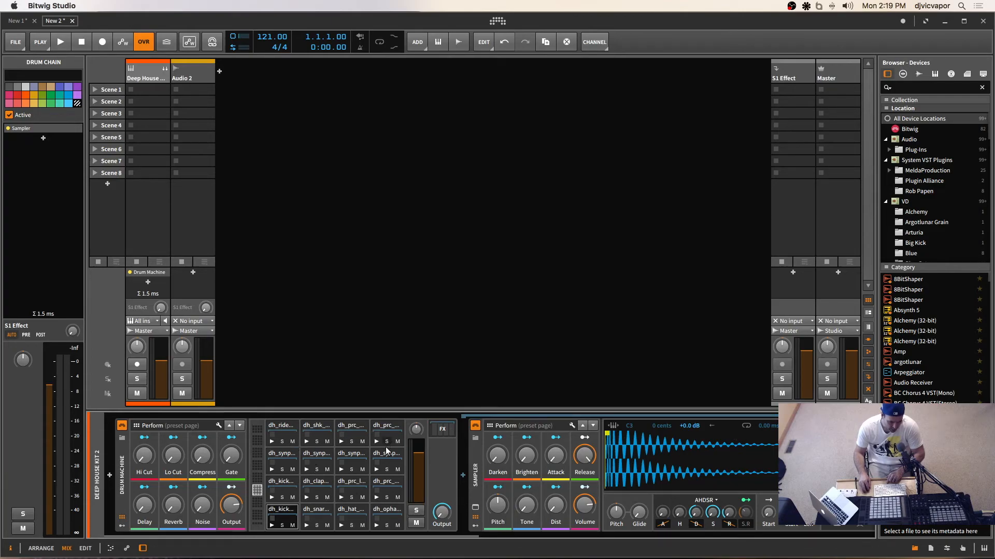
left_click(258, 485)
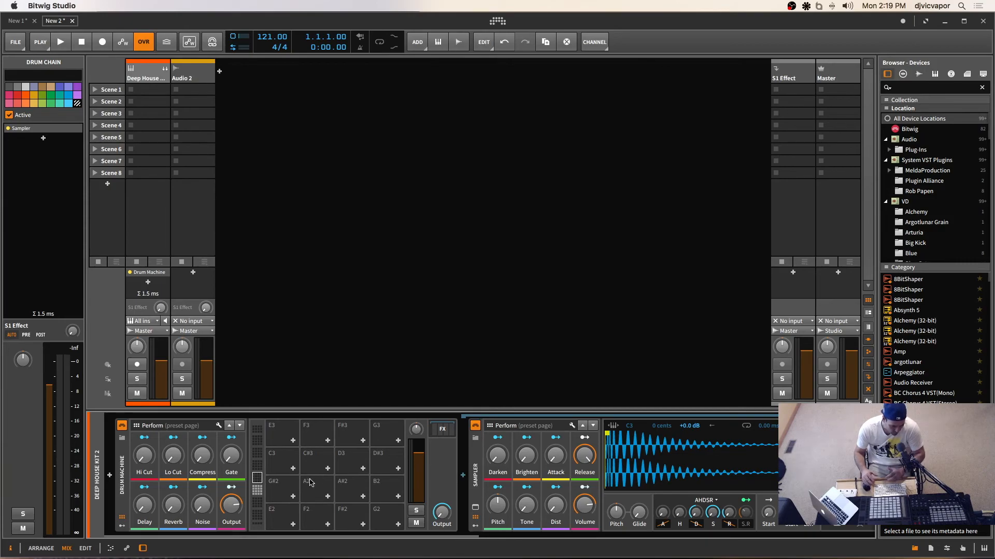
left_click(257, 488)
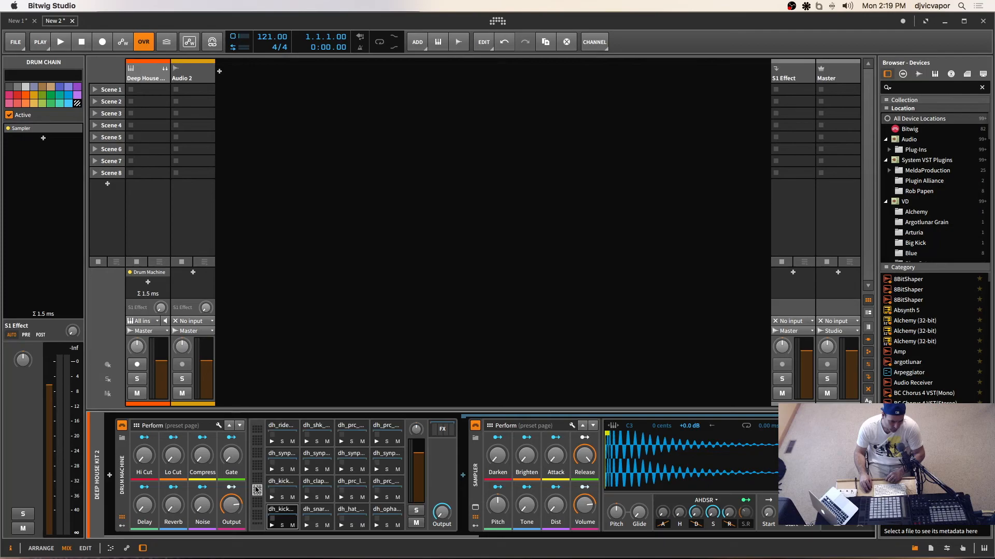